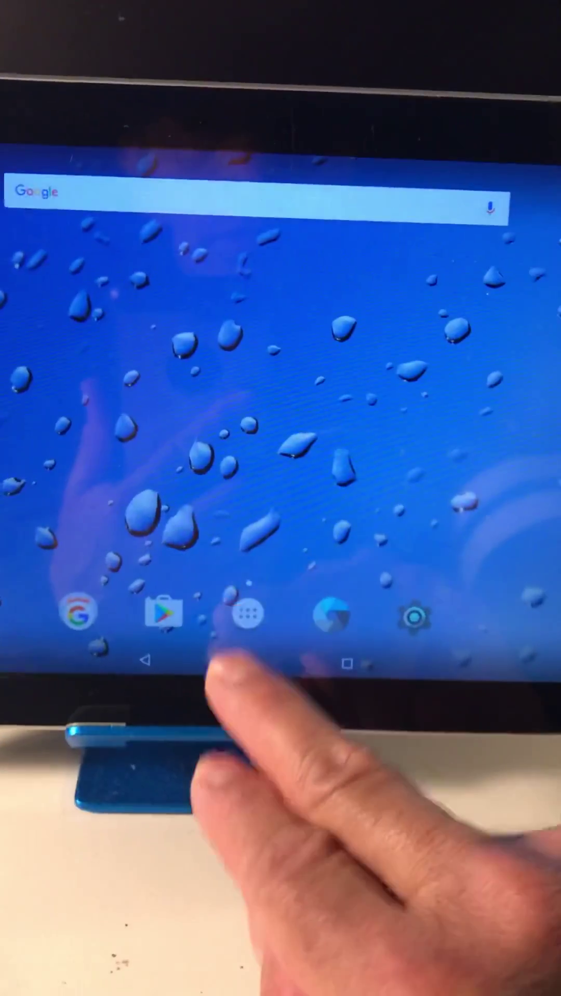
# After browsing the app list, go to the Backup & reset page in Settings.
pyautogui.click(309, 511)
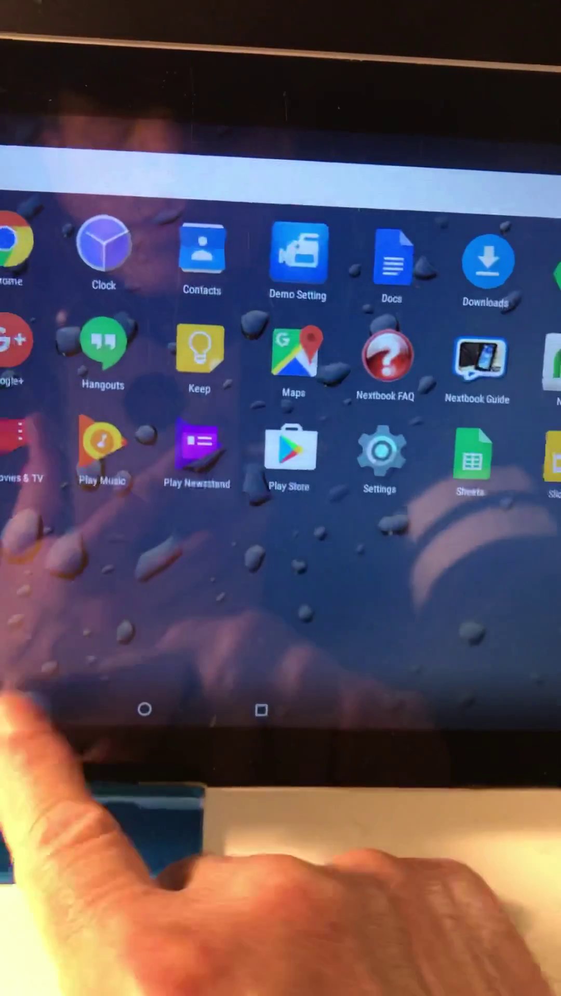
pyautogui.click(144, 709)
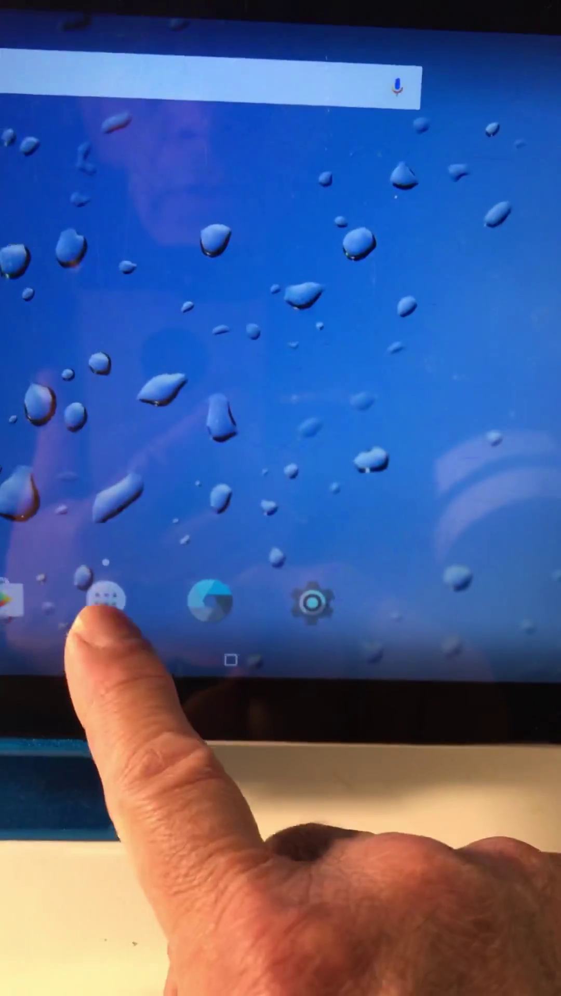
pyautogui.click(84, 591)
pyautogui.click(7, 660)
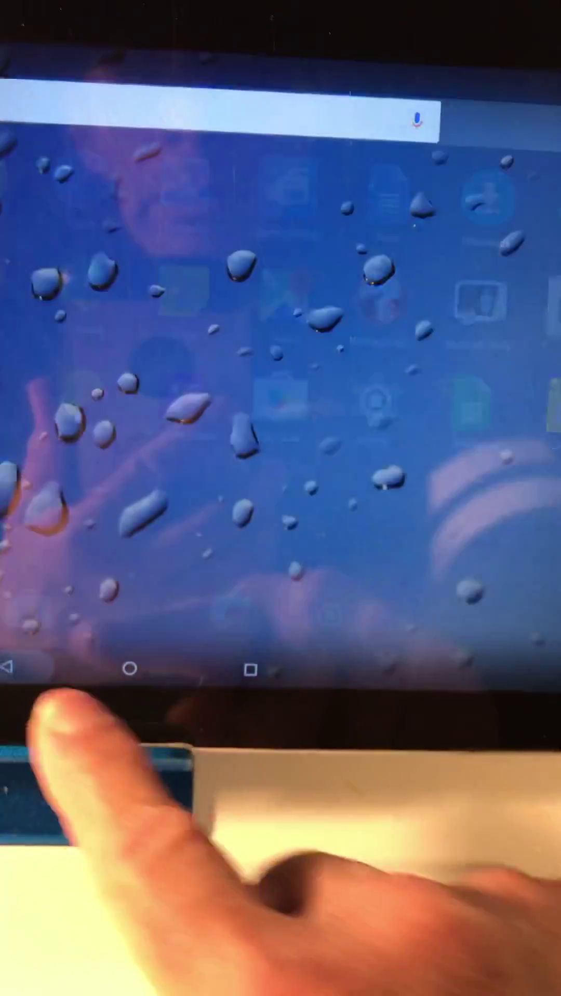
pyautogui.click(265, 599)
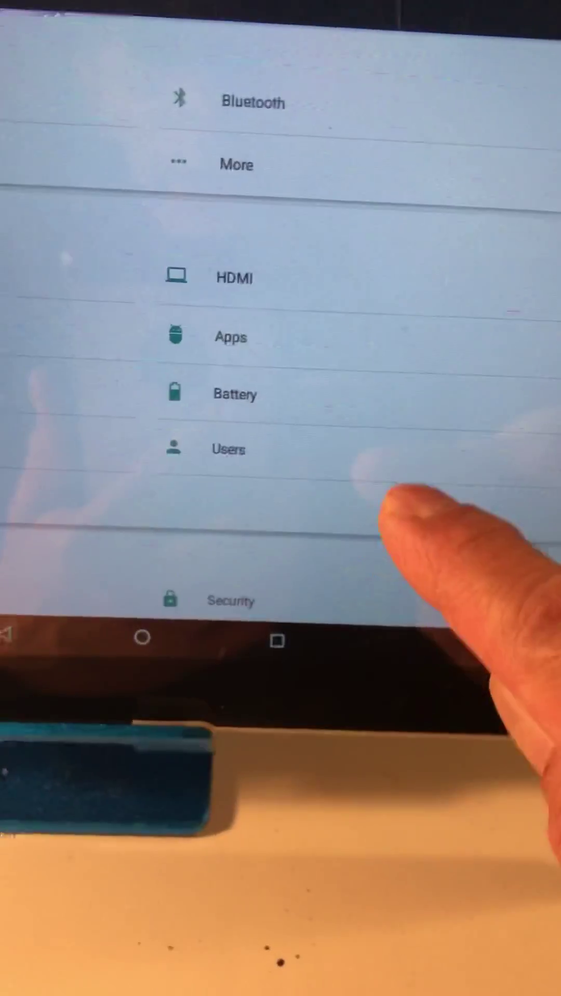
pyautogui.scroll(-3, 435, 467)
pyautogui.scroll(-1, 436, 467)
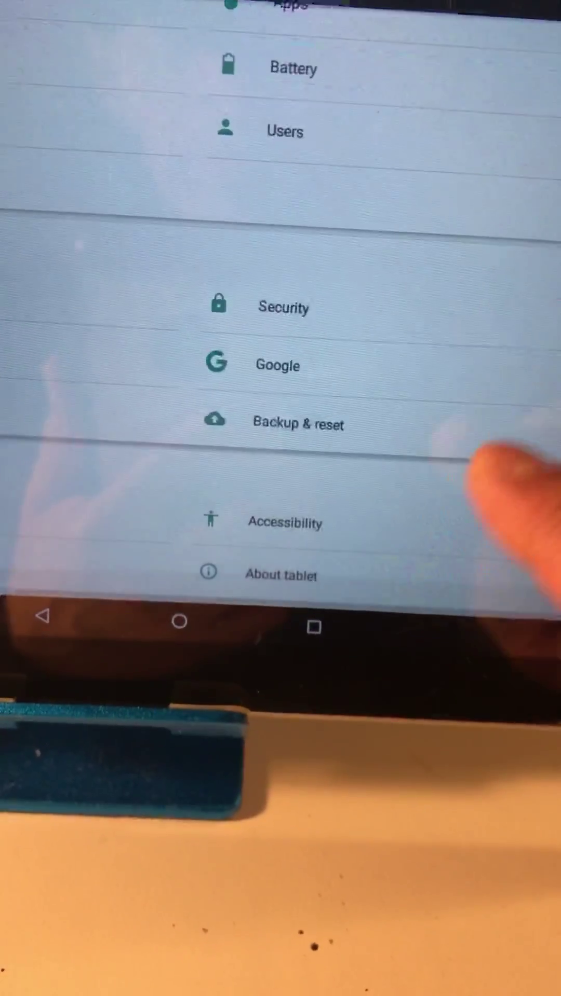
pyautogui.scroll(3, 436, 467)
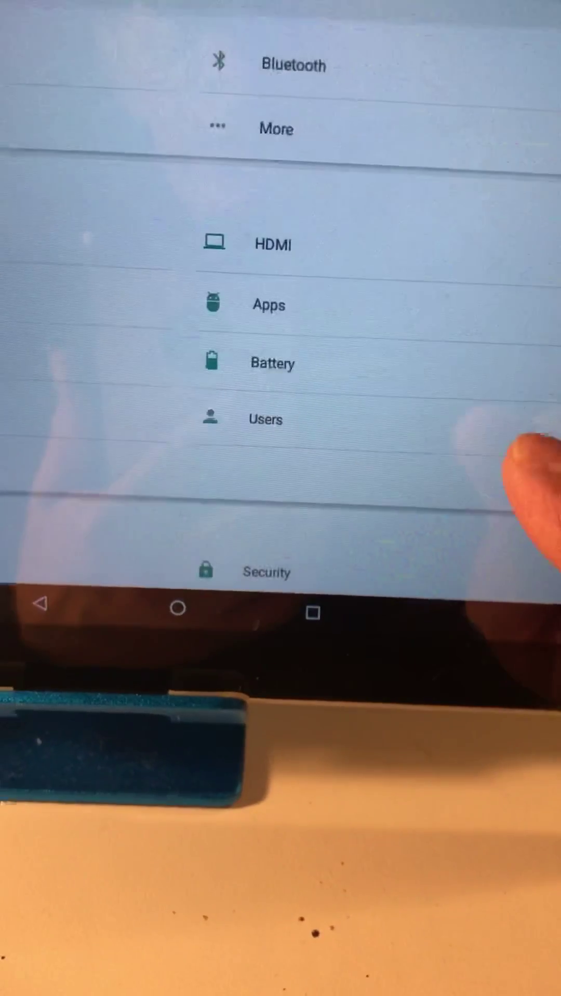
pyautogui.scroll(-3, 389, 390)
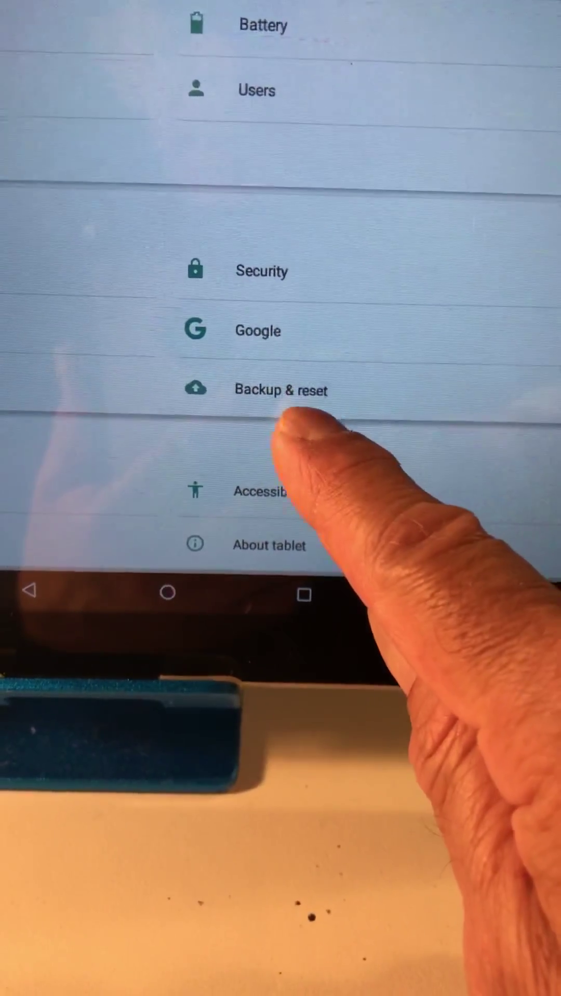
pyautogui.click(261, 417)
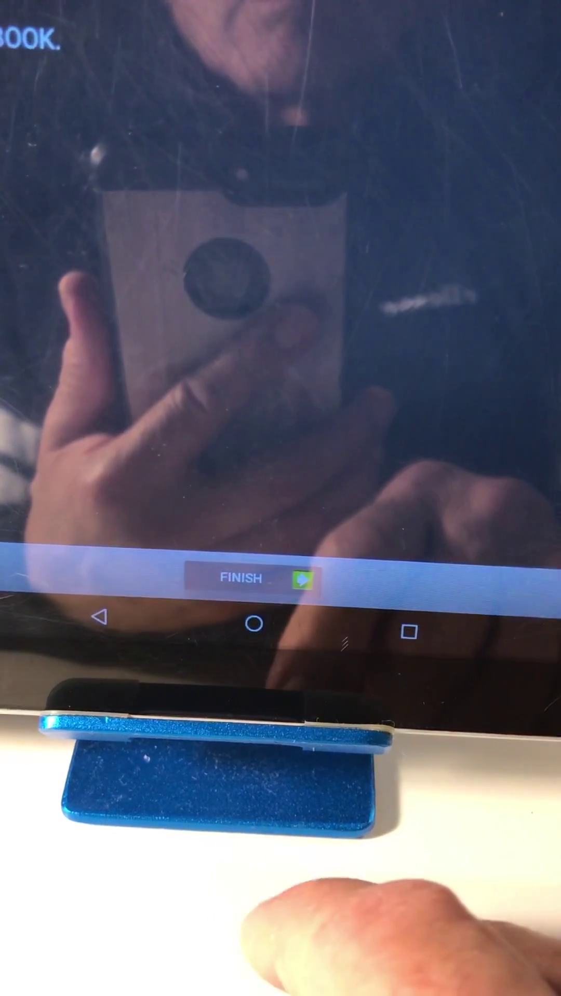
# Finish the Startup Wizard, dismiss the Welcome tip with GOT IT, and show all apps.
pyautogui.click(241, 578)
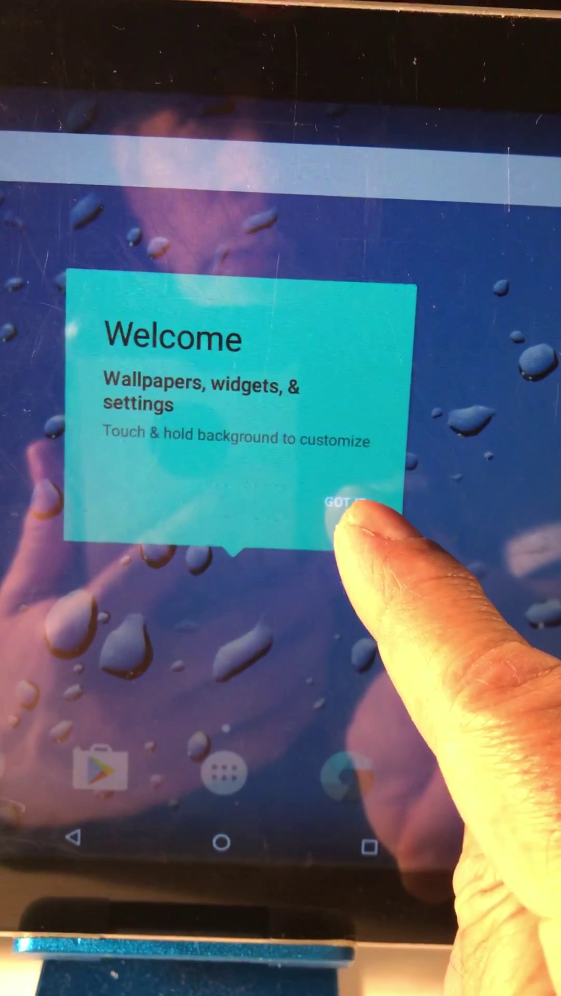
pyautogui.click(343, 503)
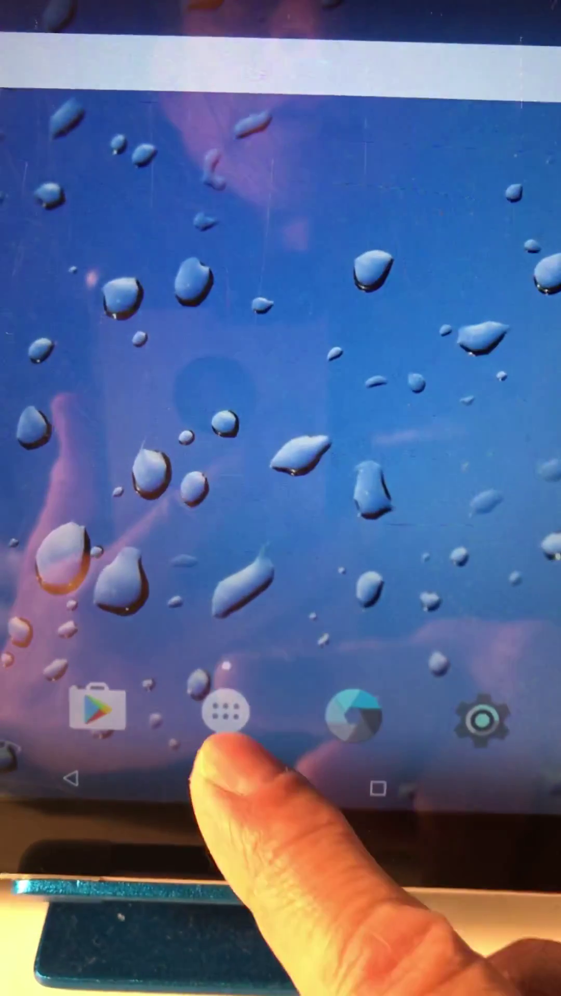
pyautogui.click(225, 710)
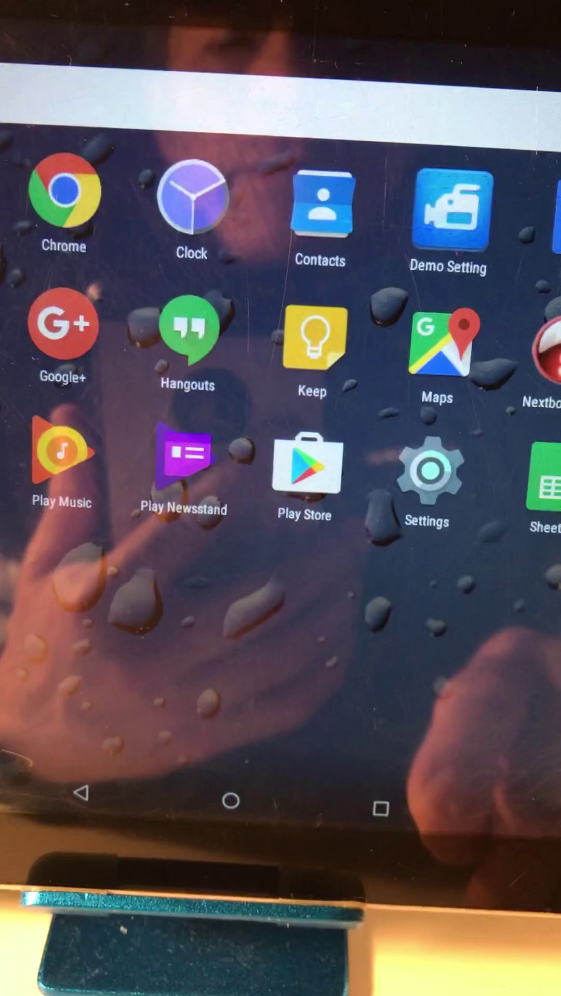